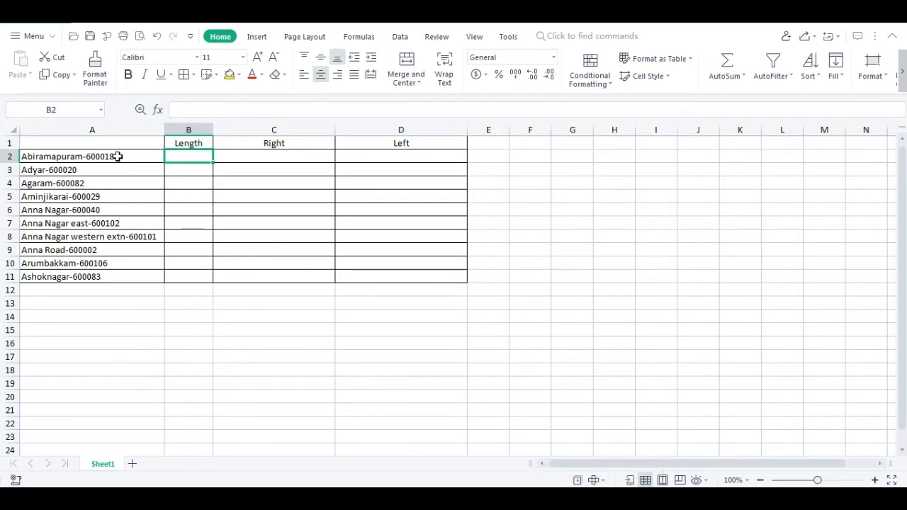
Enter the formula =LEN(A2) in cell B2 to count the characters of the first address
type("=")
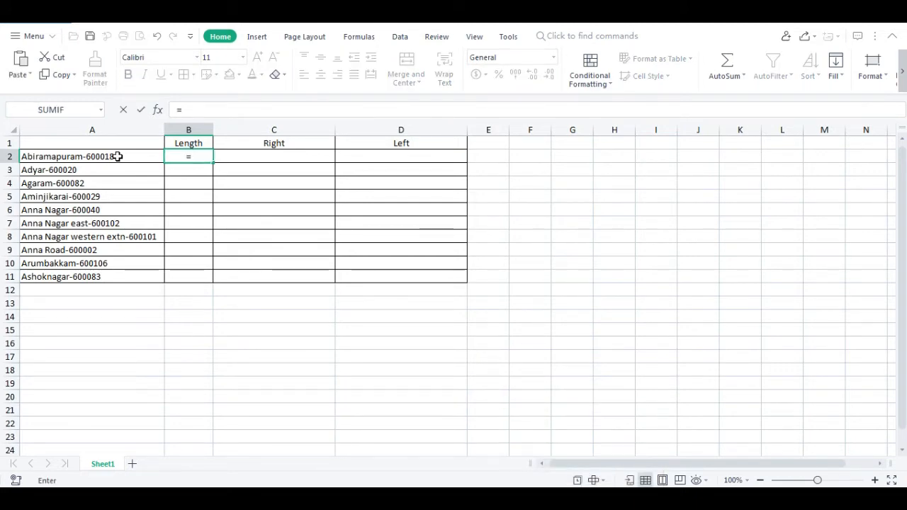
type("len")
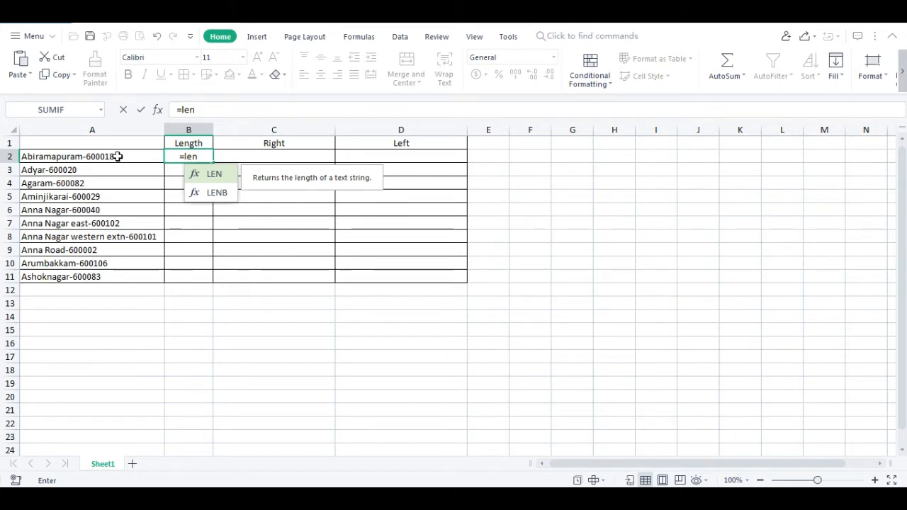
type("(")
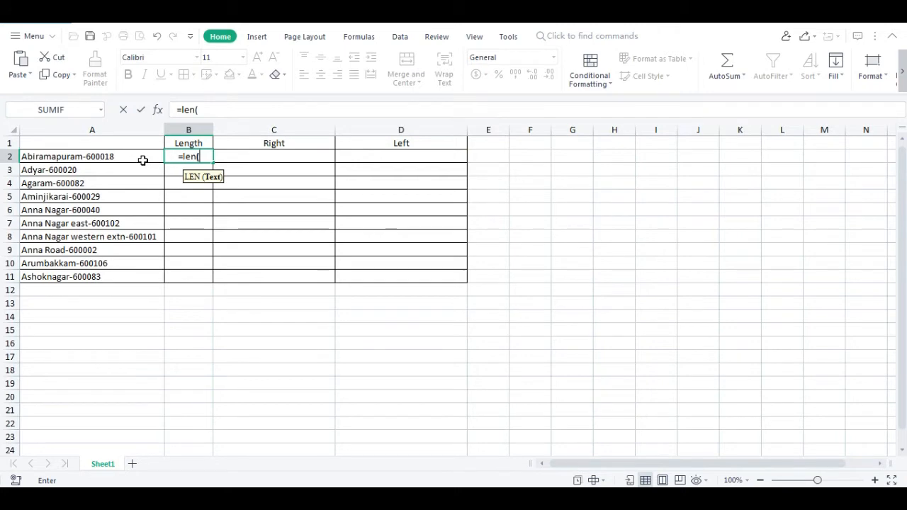
left_click(143, 160)
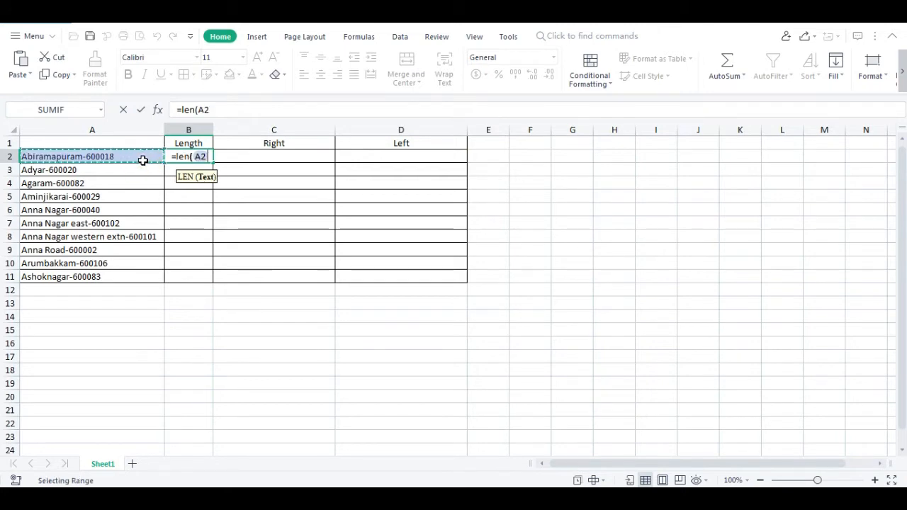
type(")")
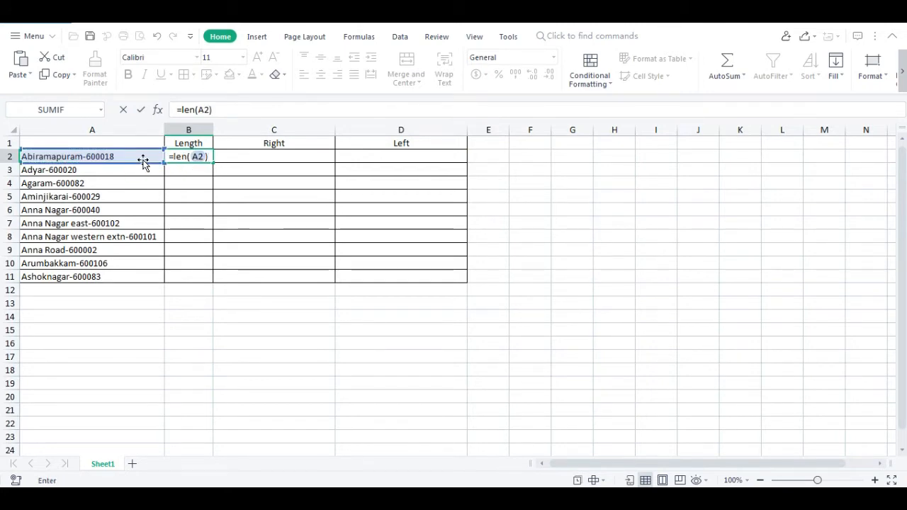
key("Return")
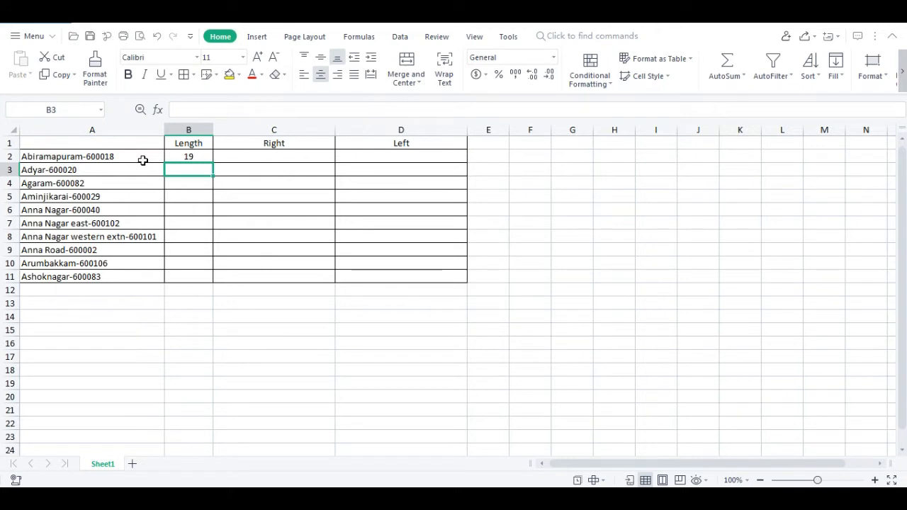
Fill the LEN formula from B2 down through B11 in the Length column
left_click(204, 158)
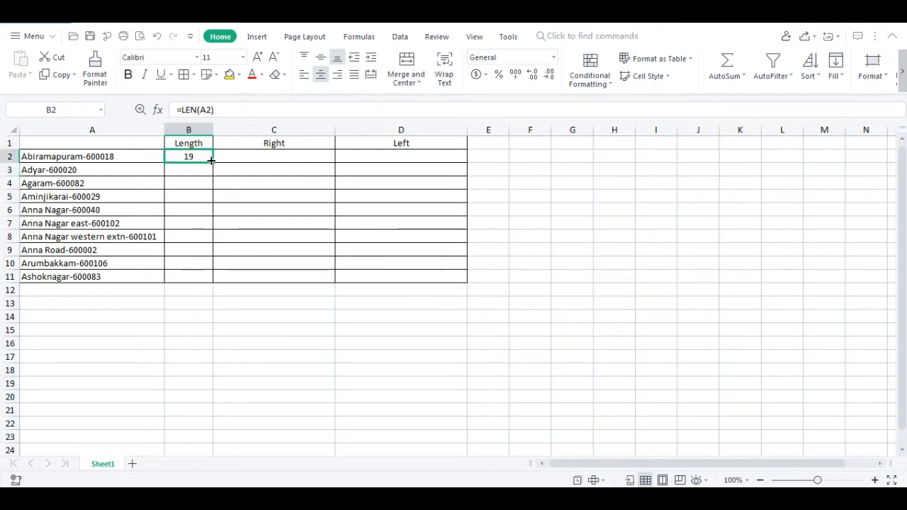
left_click_drag(212, 162, 208, 282)
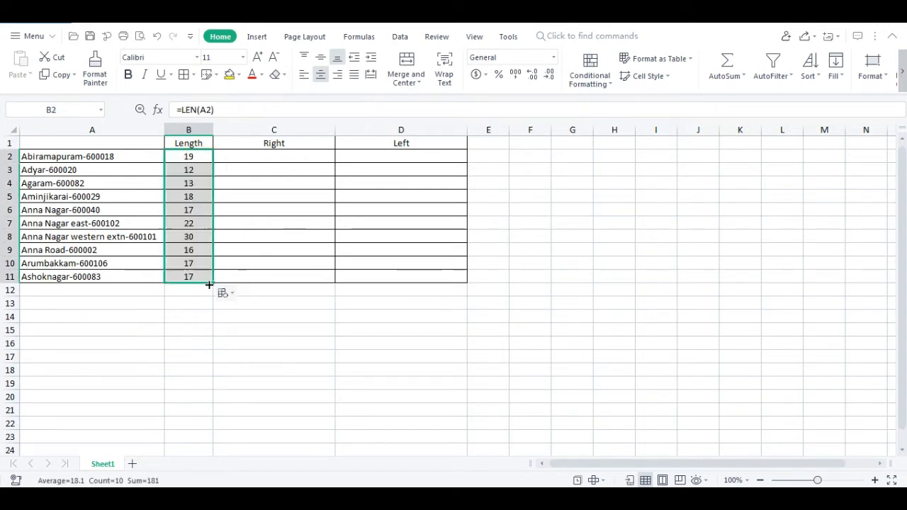
left_click(205, 262)
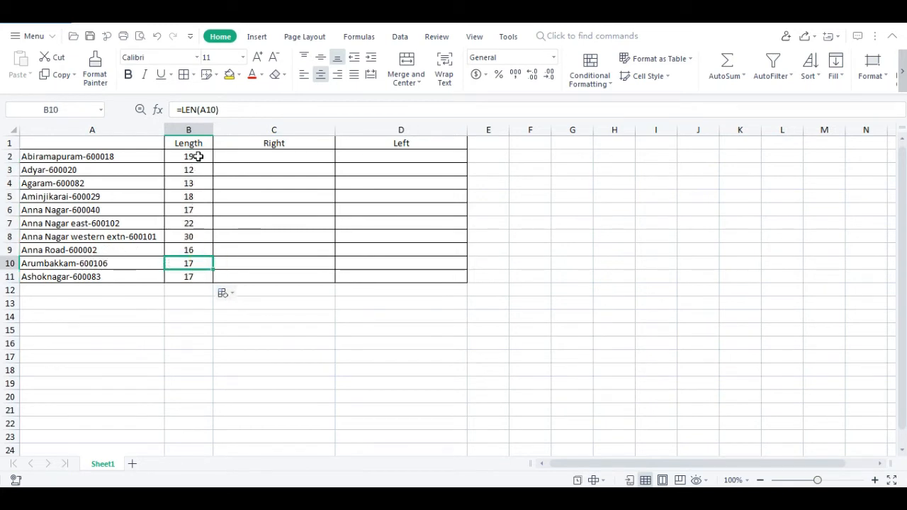
left_click(194, 277)
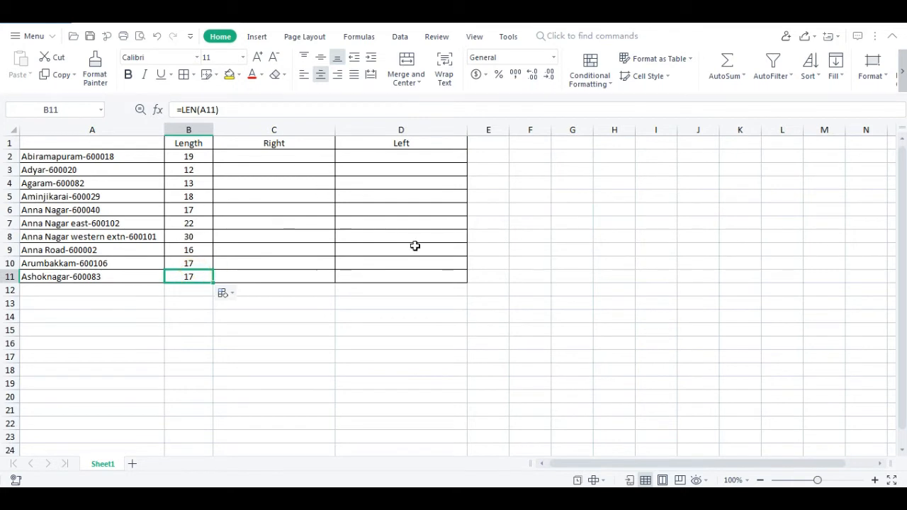
Enter the formula =RIGHT(A2,6) in cell C2 to extract the pin code from the first address
left_click(277, 213)
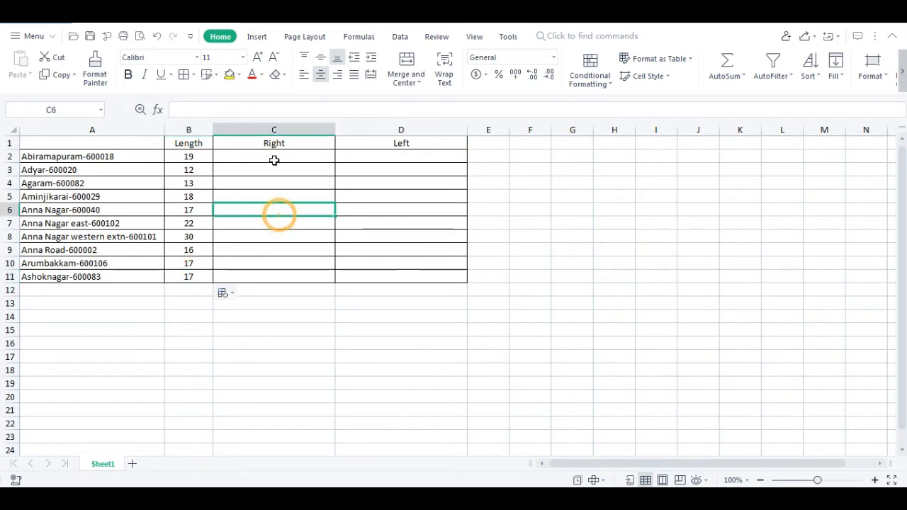
left_click(276, 156)
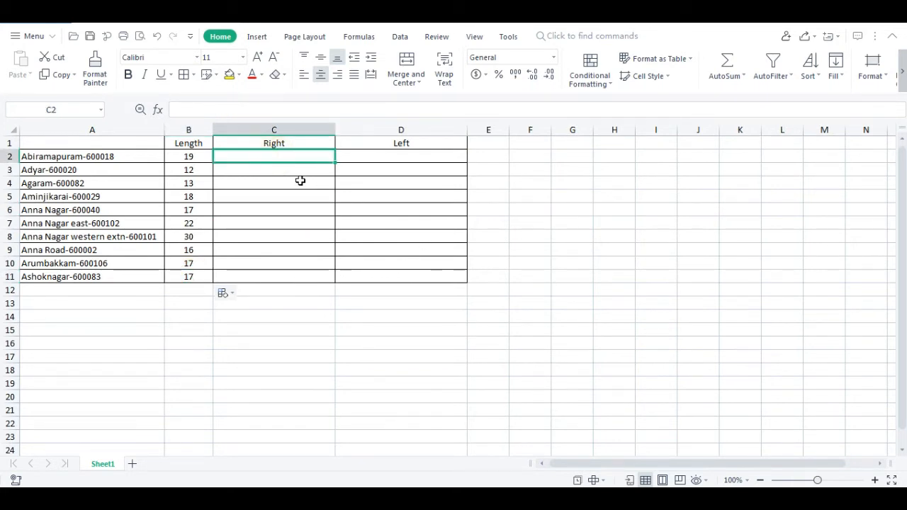
type("=r")
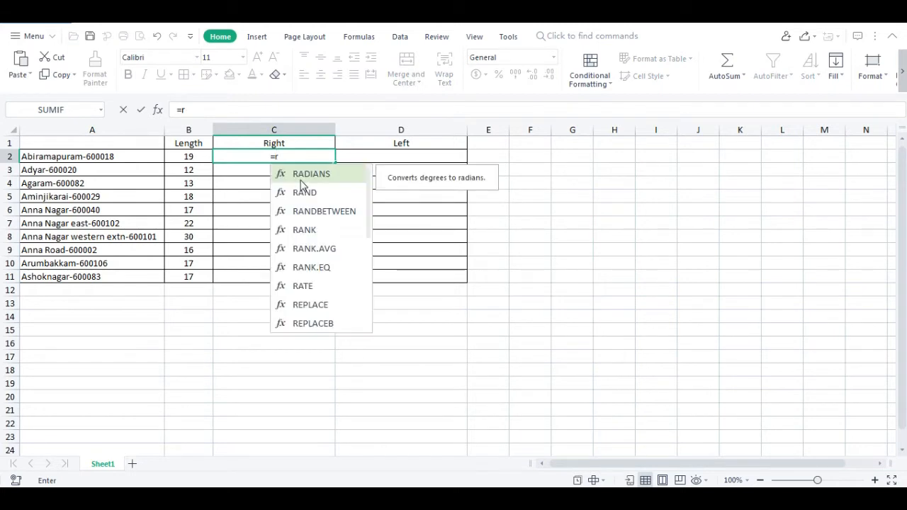
type("ight")
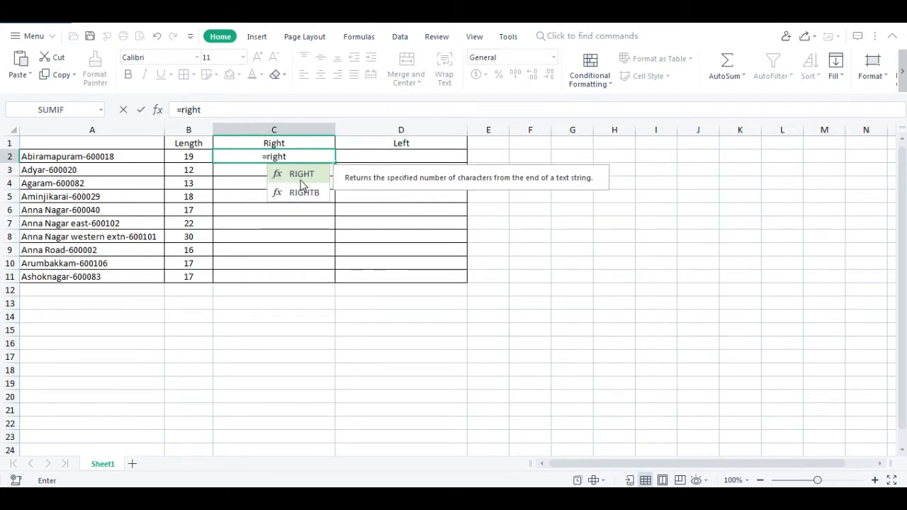
type("(")
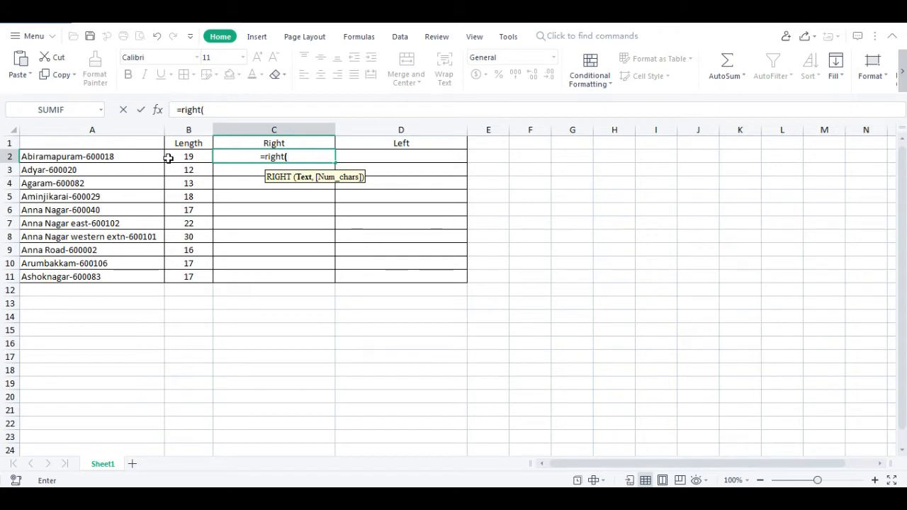
left_click(142, 156)
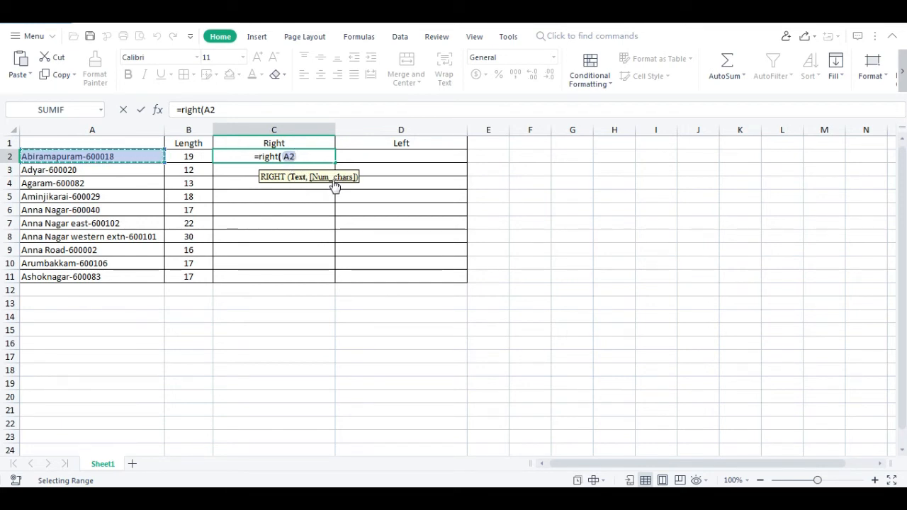
type(",")
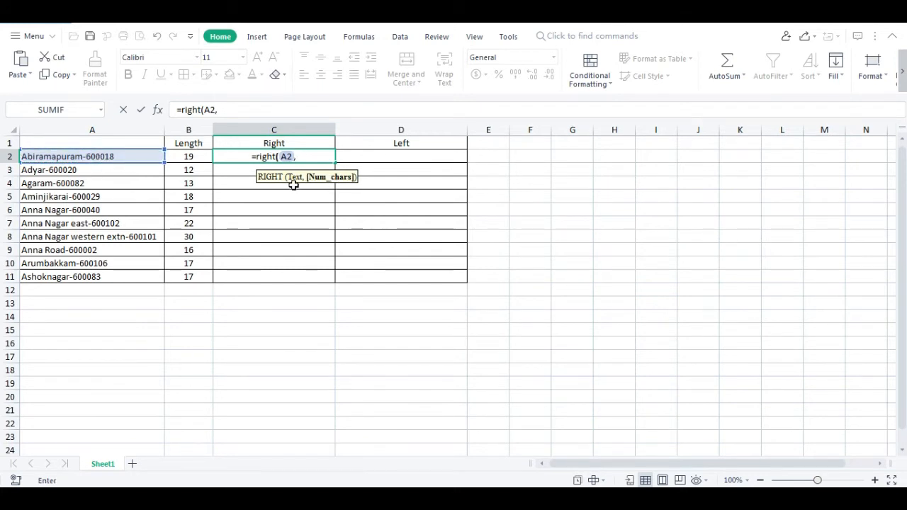
type("6")
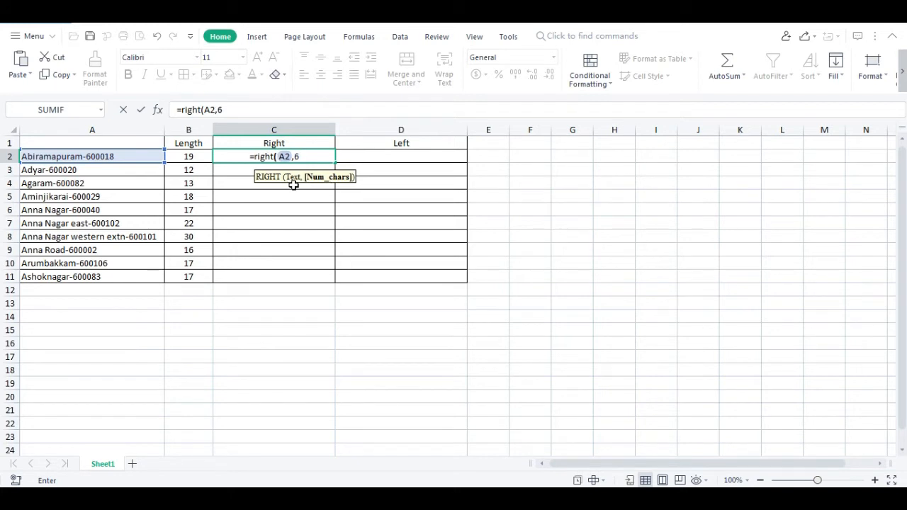
type(")")
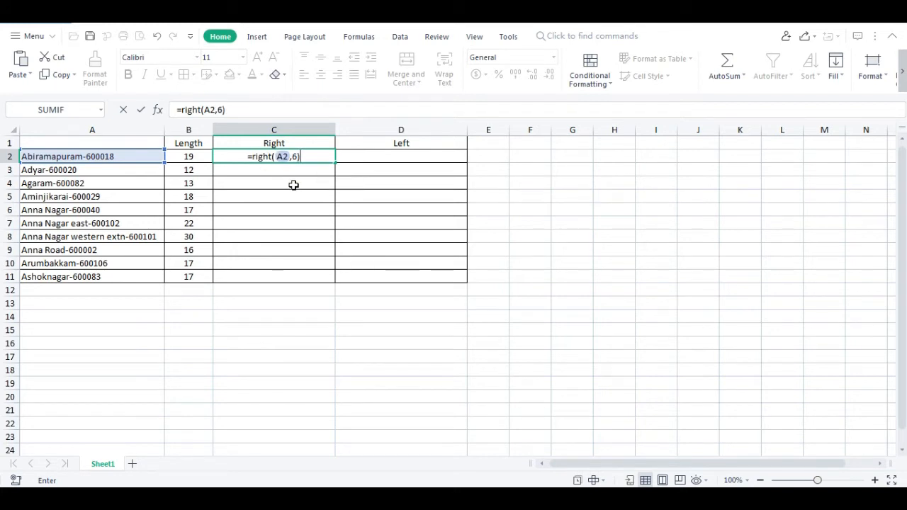
key("Return")
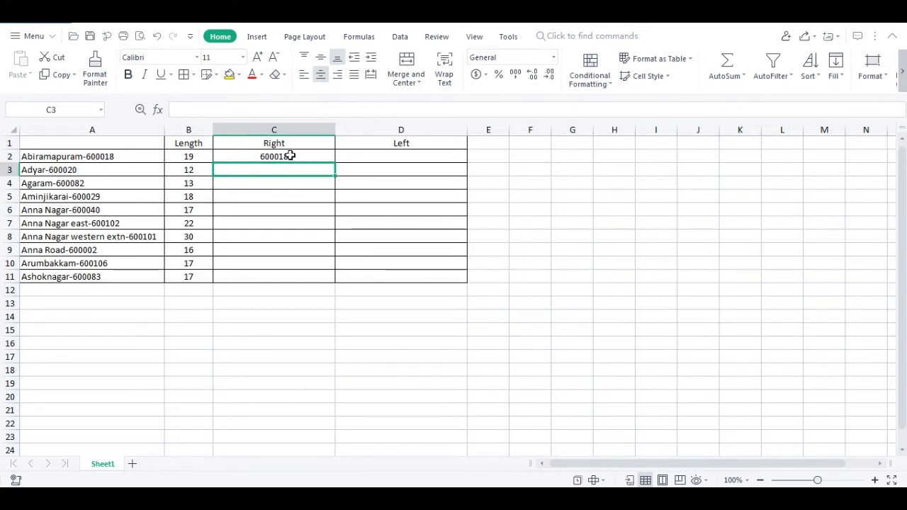
Fill the RIGHT formula from C2 down through C11 in the Right column
left_click(310, 155)
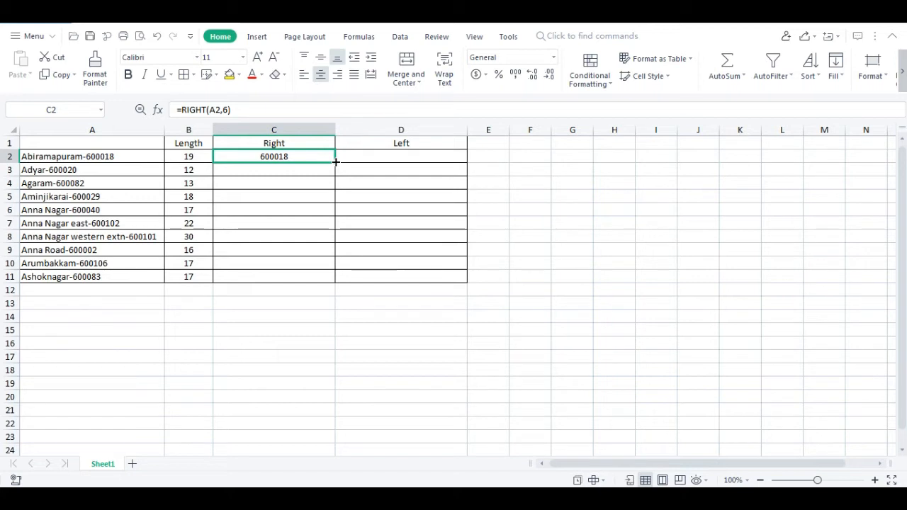
left_click_drag(335, 161, 335, 282)
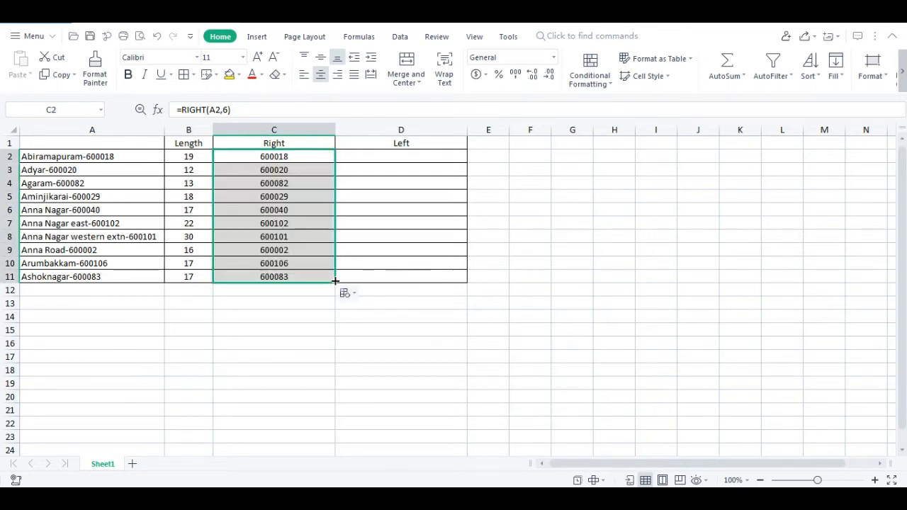
left_click(314, 276)
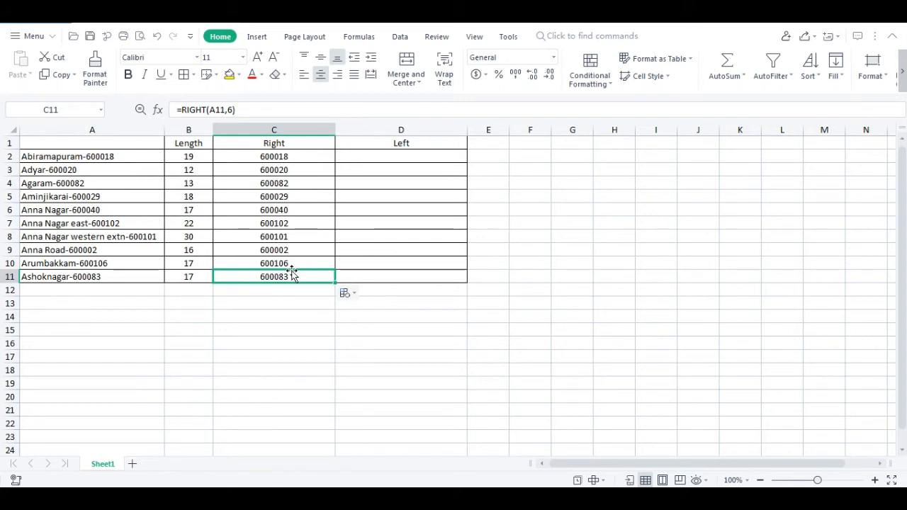
left_click(396, 276)
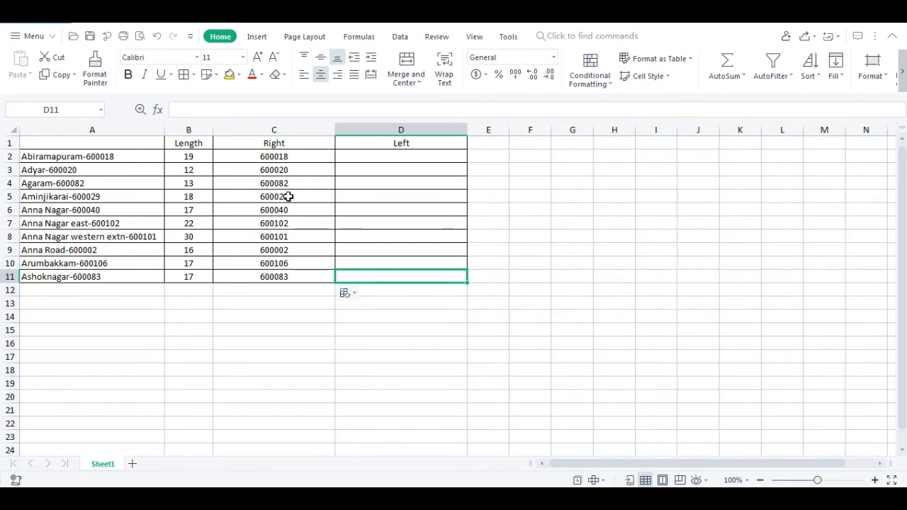
Enter the formula =LEFT(A2,LEN(A2)-7) in cell D2 to extract the place name from the first address
left_click(393, 157)
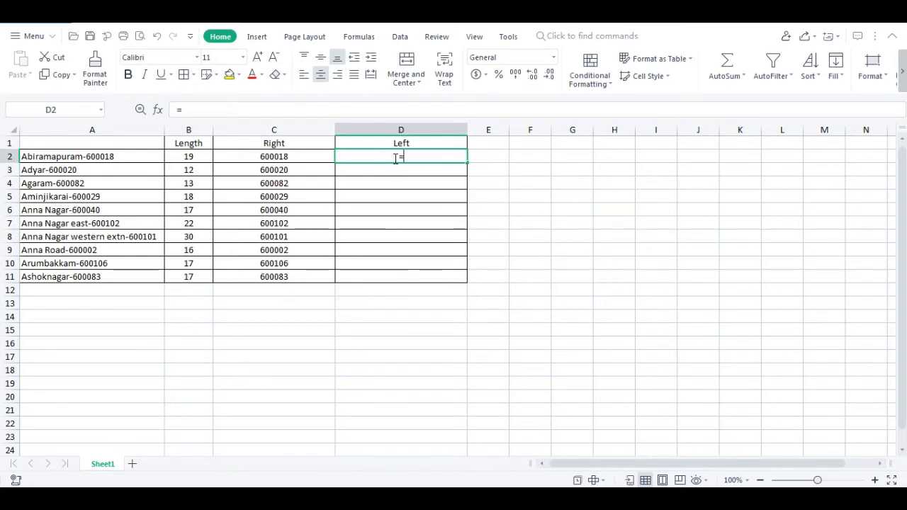
type("=le")
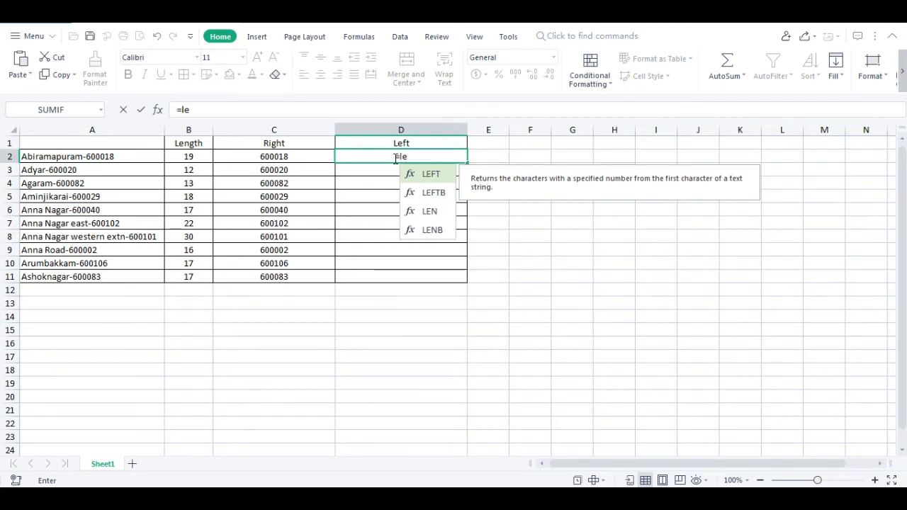
type("ft(")
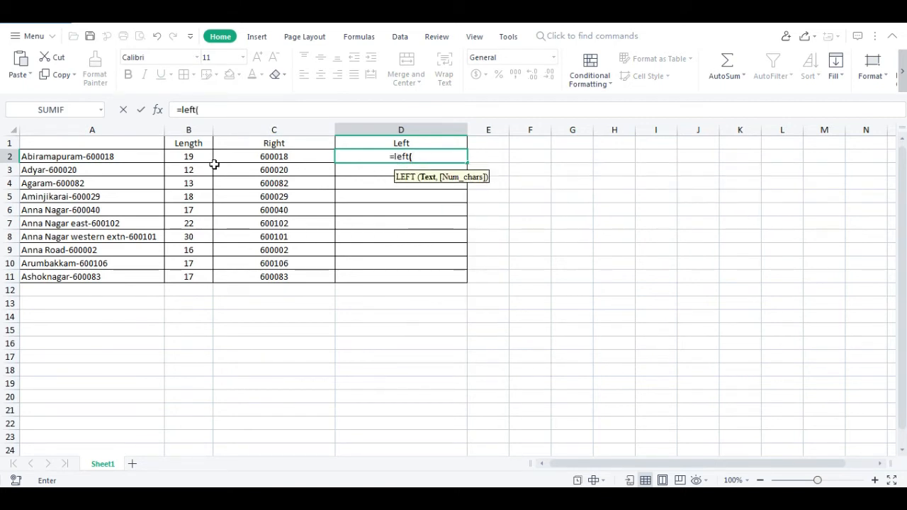
left_click(132, 153)
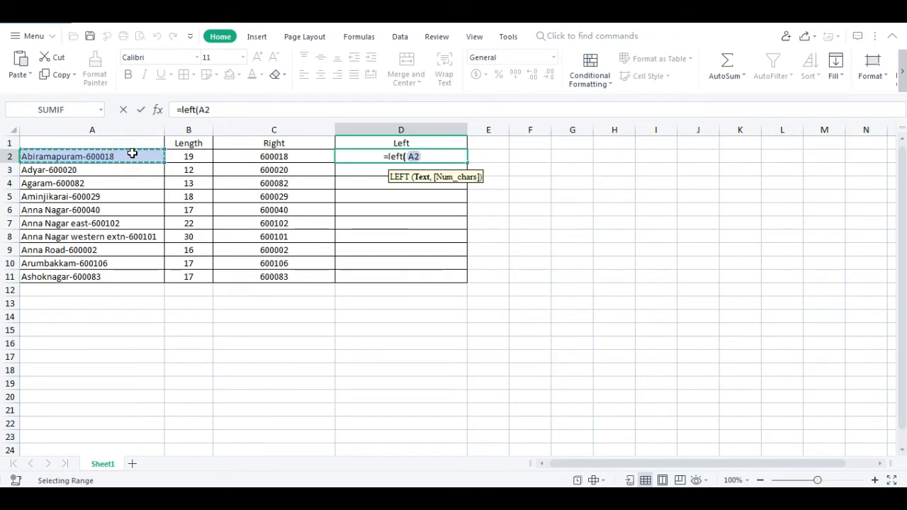
type(",")
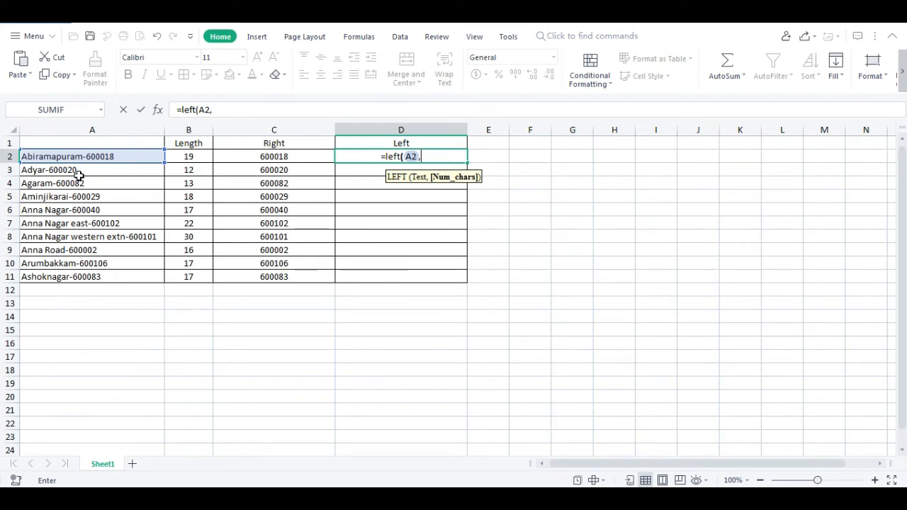
type("len")
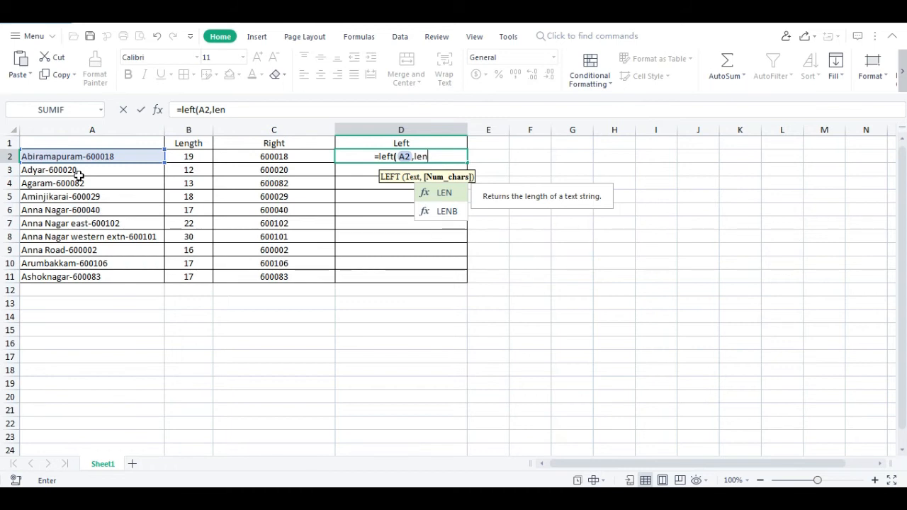
type("(")
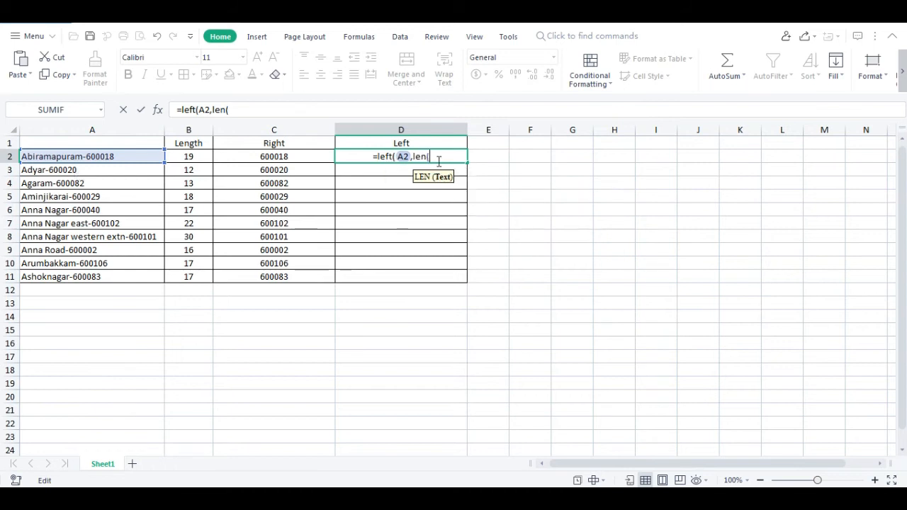
left_click(141, 155)
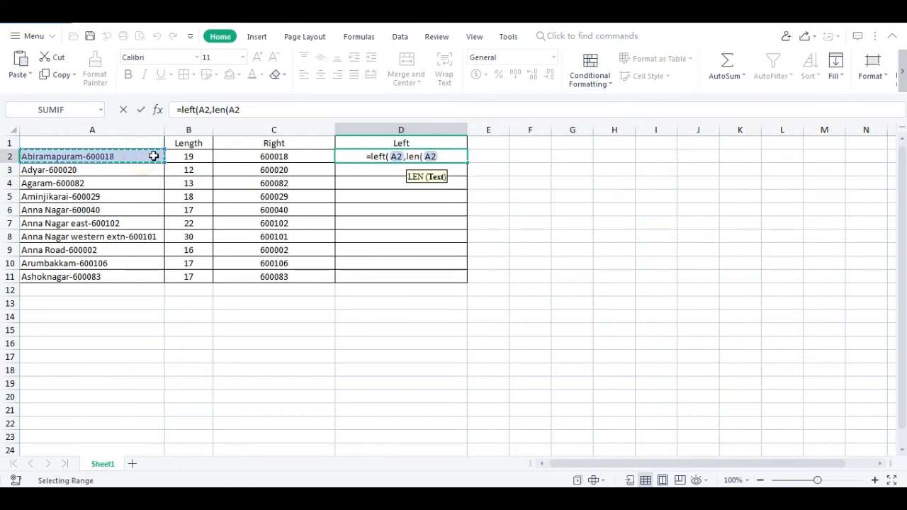
type(")")
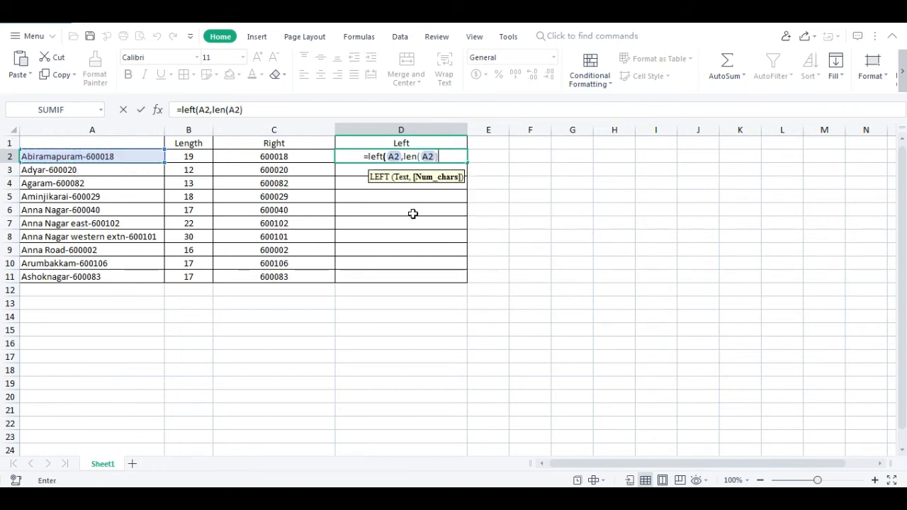
type("-")
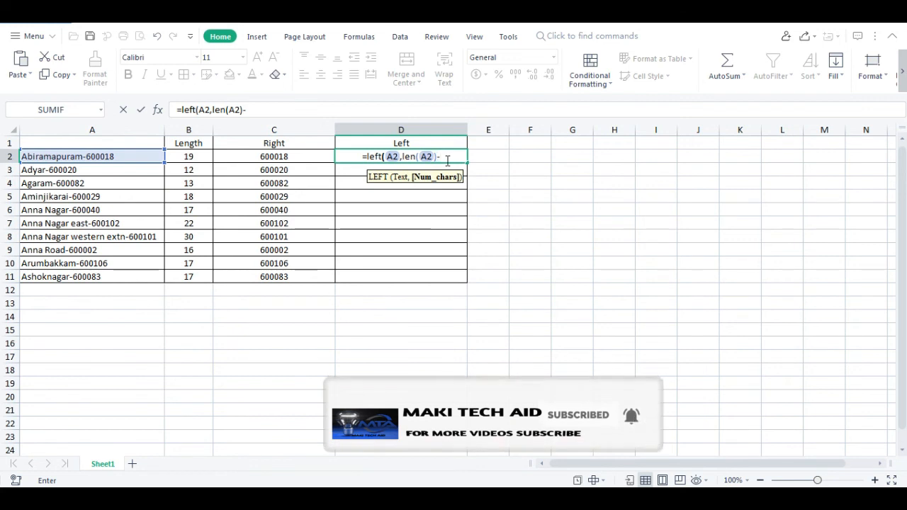
type("7")
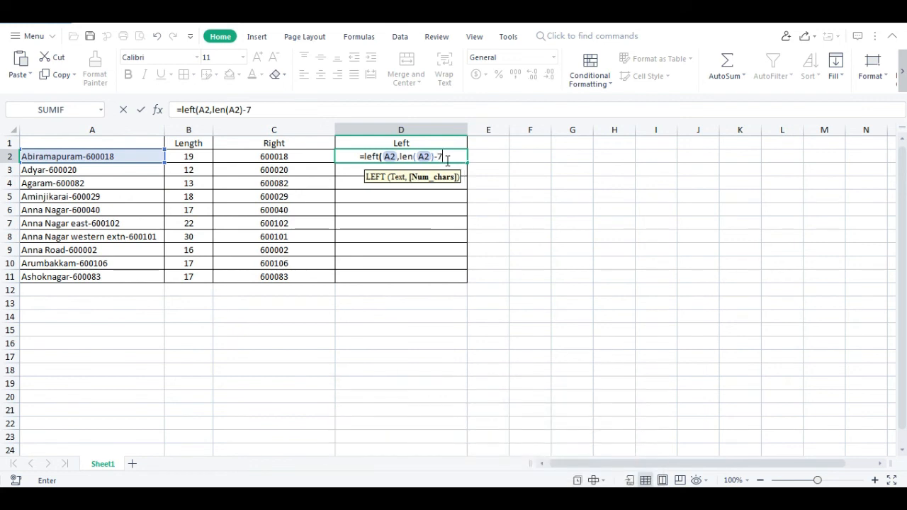
type(")")
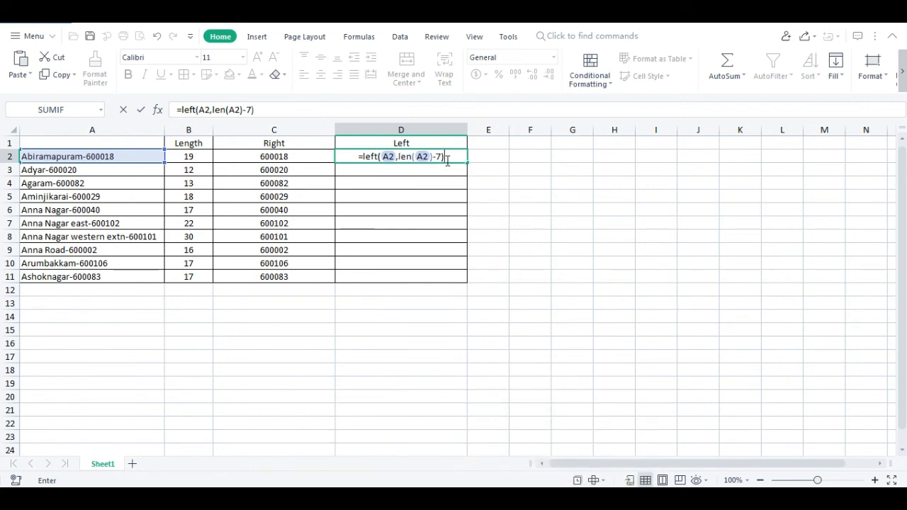
key("Return")
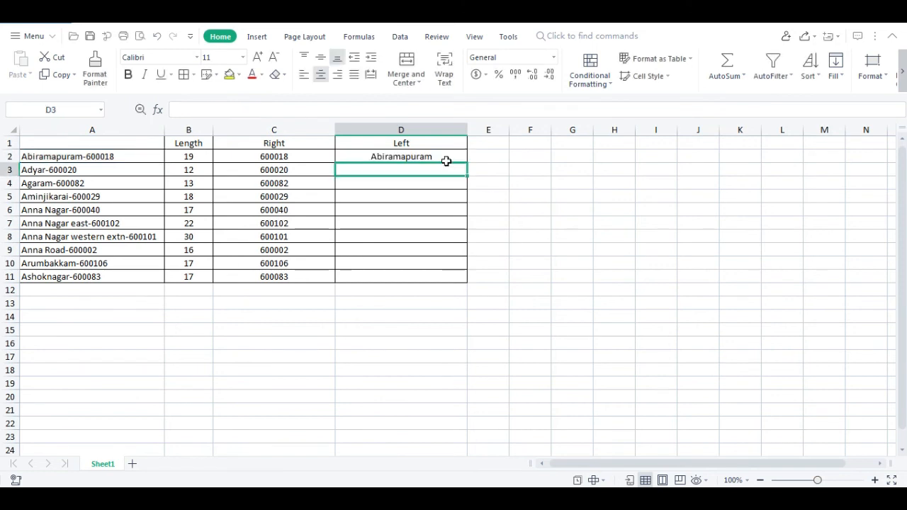
Fill the LEFT formula from D2 down through D11 in the Left column
left_click(445, 159)
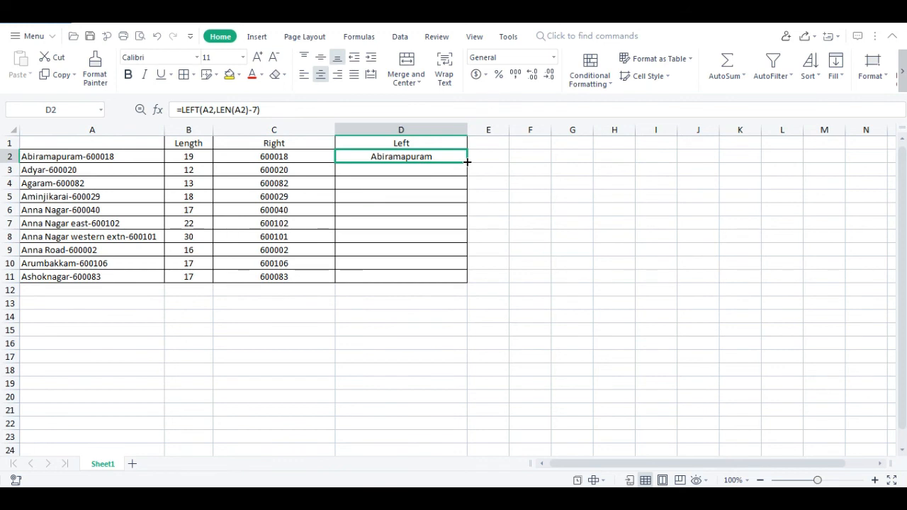
left_click_drag(467, 162, 469, 283)
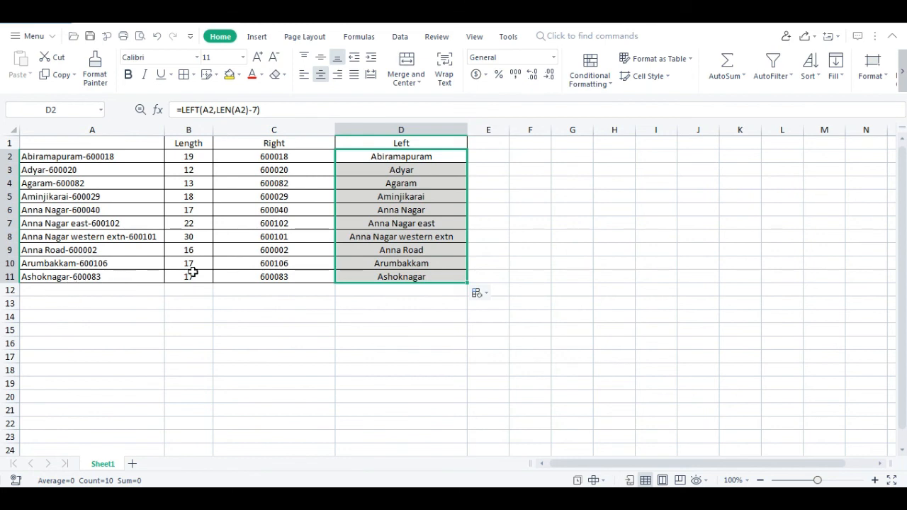
Review the filled Length, Right and Left columns, checking the formulas behind several of their cells
left_click(317, 274)
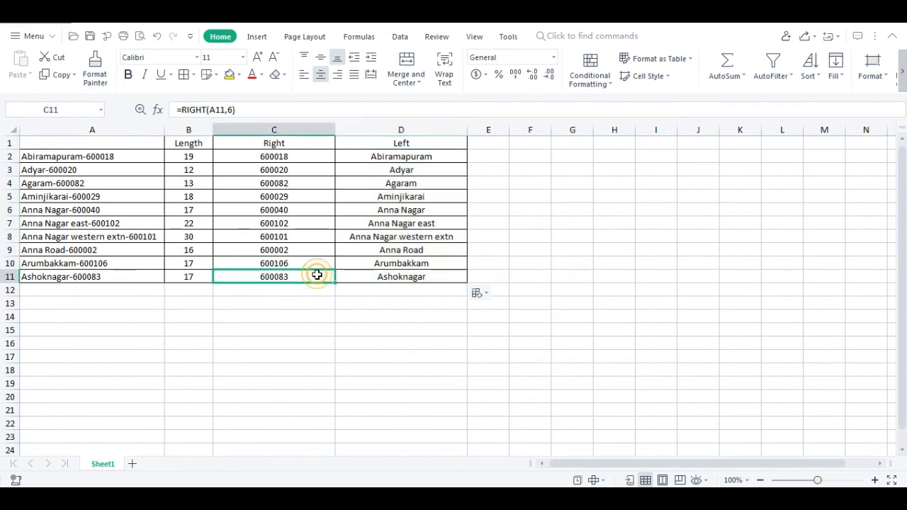
left_click(431, 276)
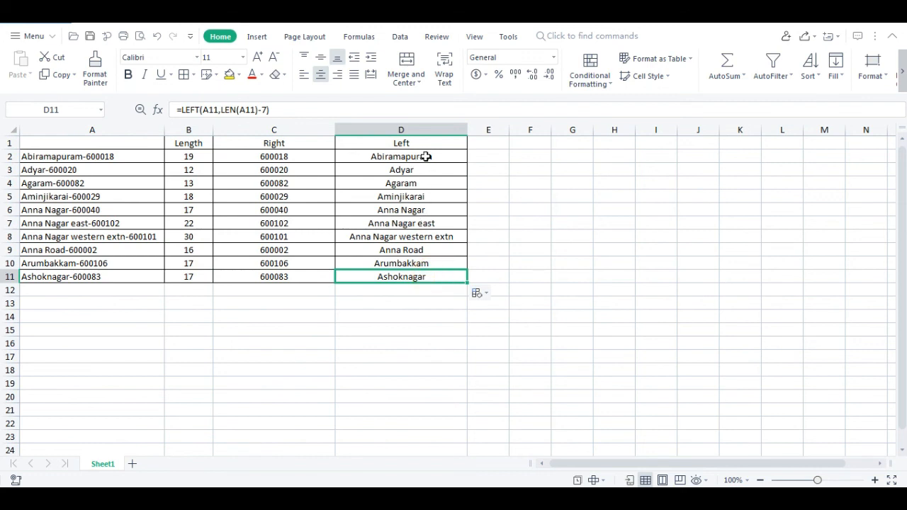
left_click_drag(425, 157, 431, 277)
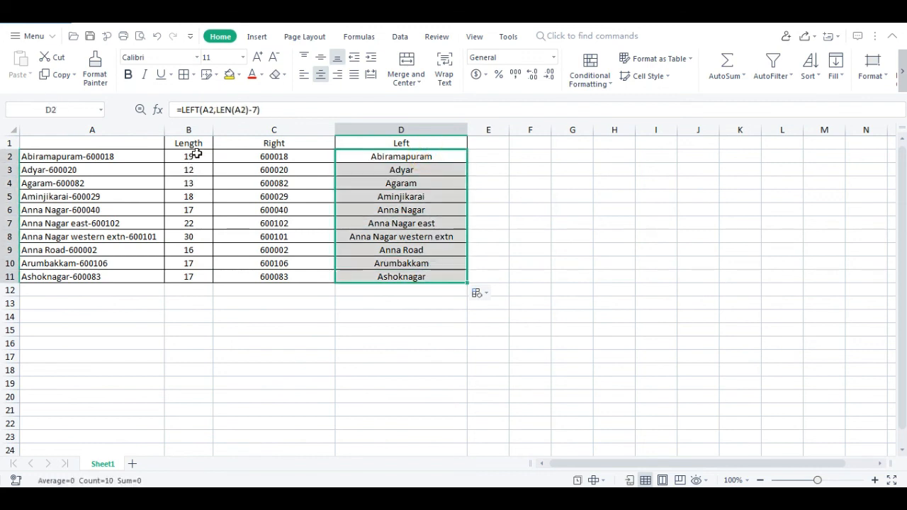
left_click_drag(196, 156, 196, 277)
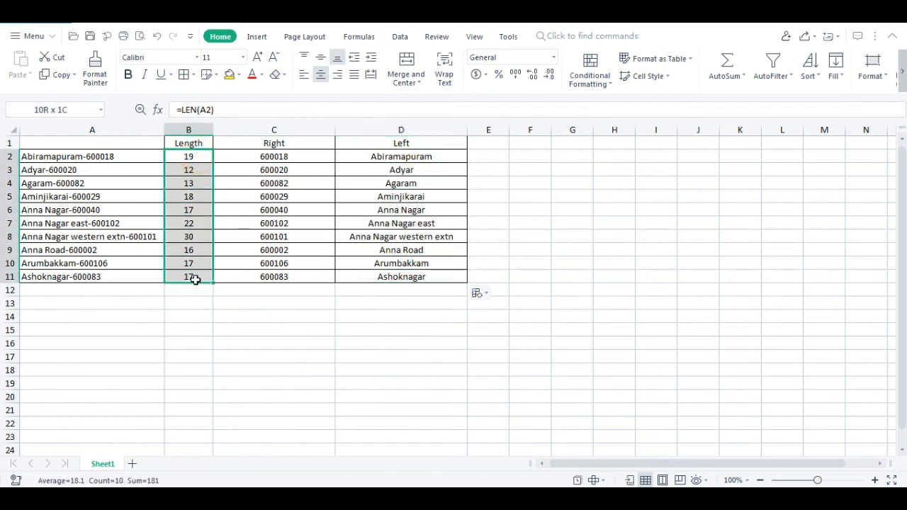
left_click(250, 226)
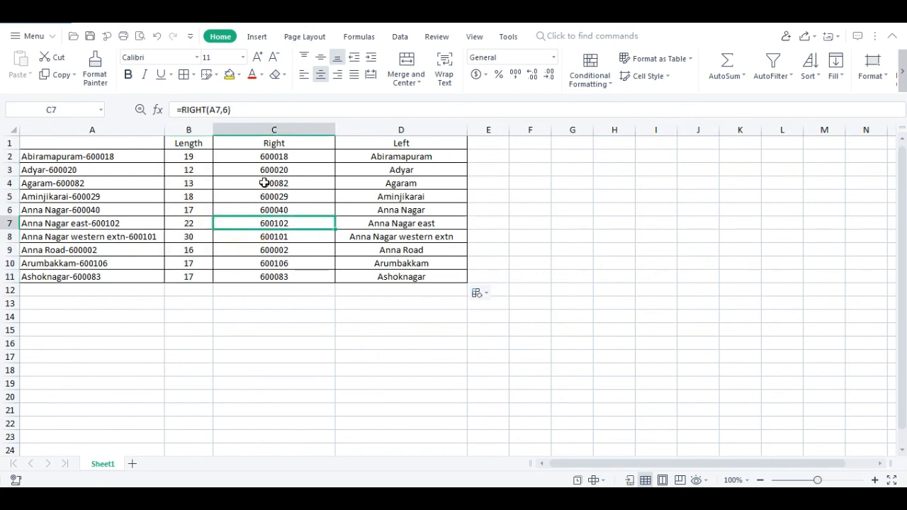
left_click(340, 206)
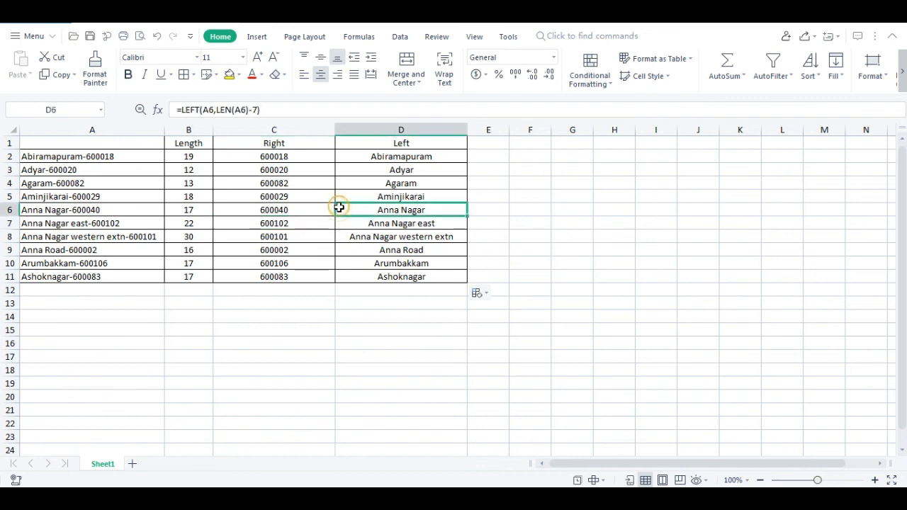